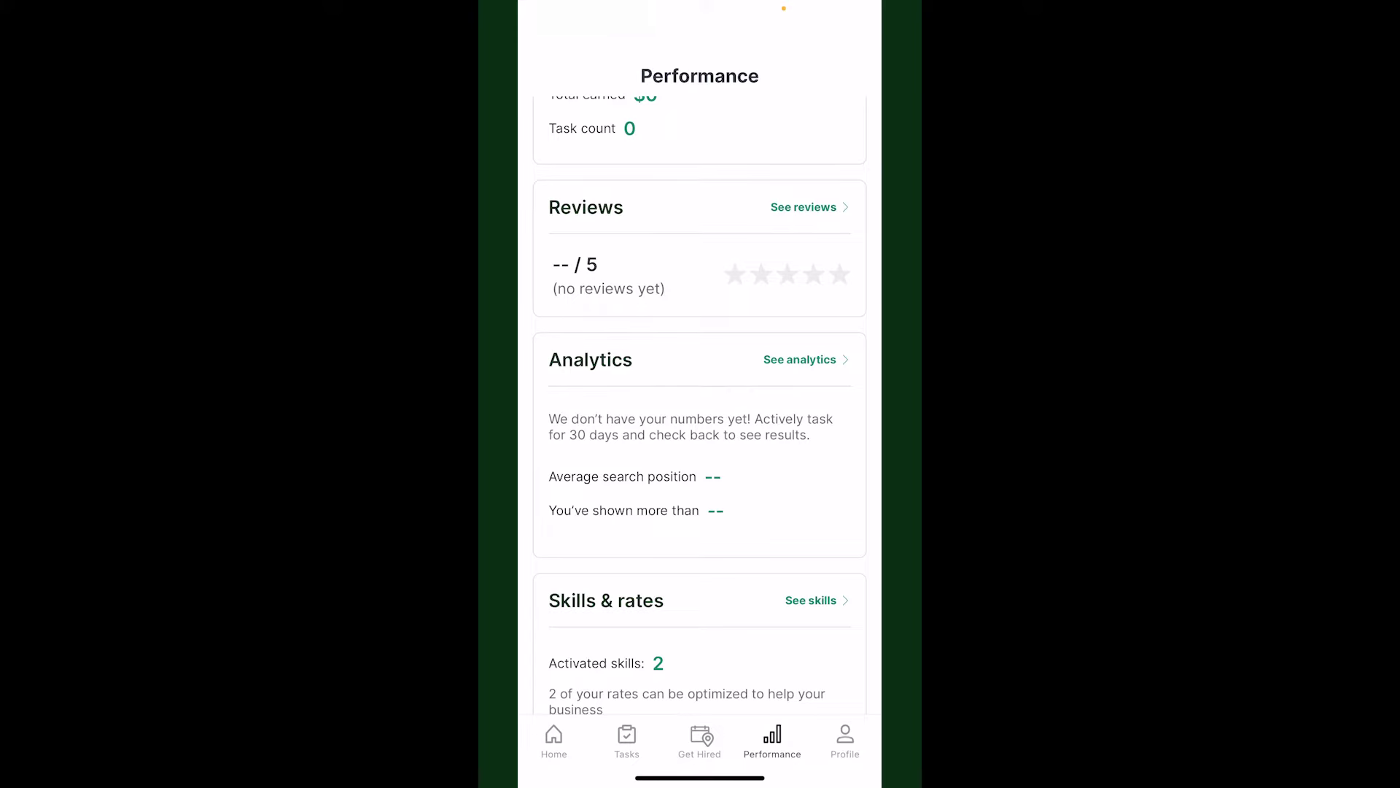
scroll(699, 635, down, 2)
Open the Yard Work skill from the skills list to reach its edit page
click(700, 526)
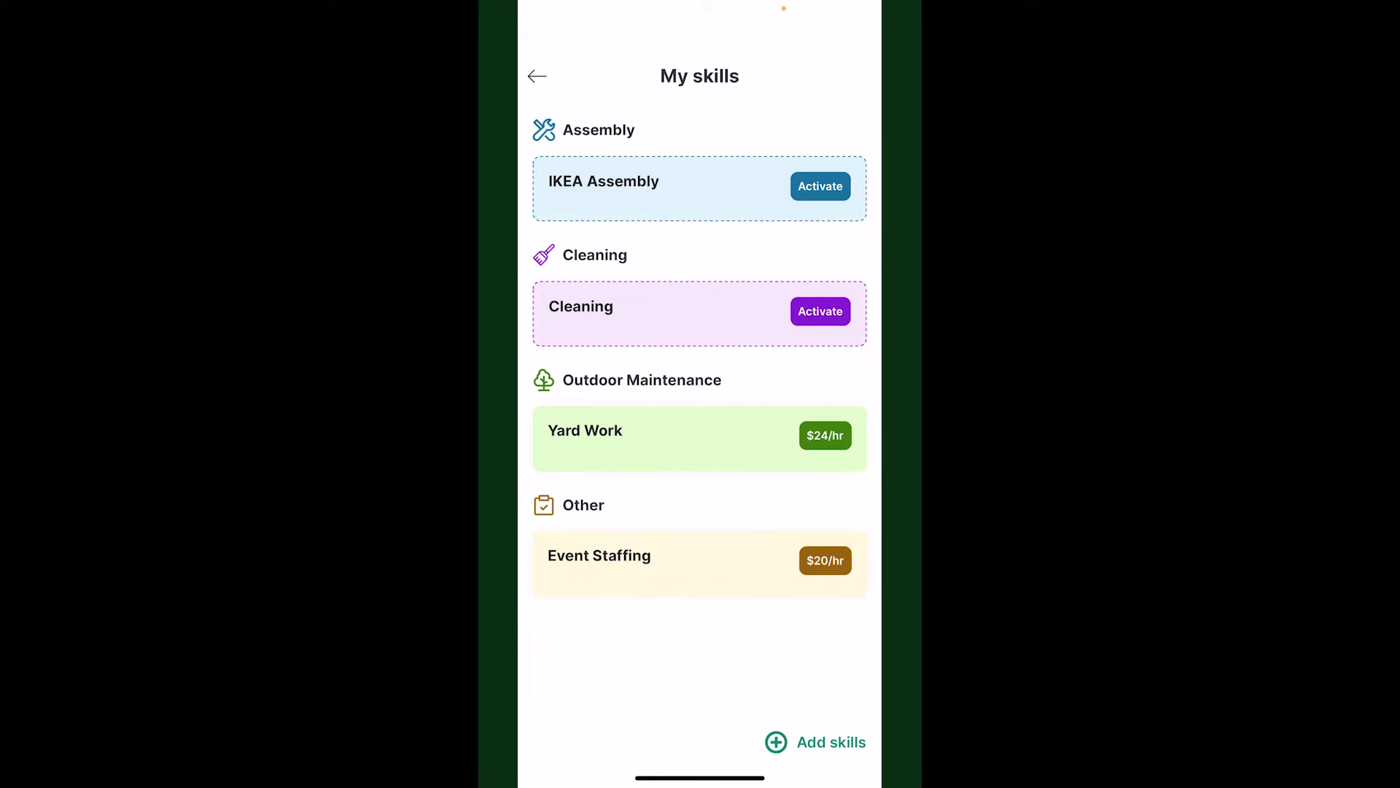
click(699, 437)
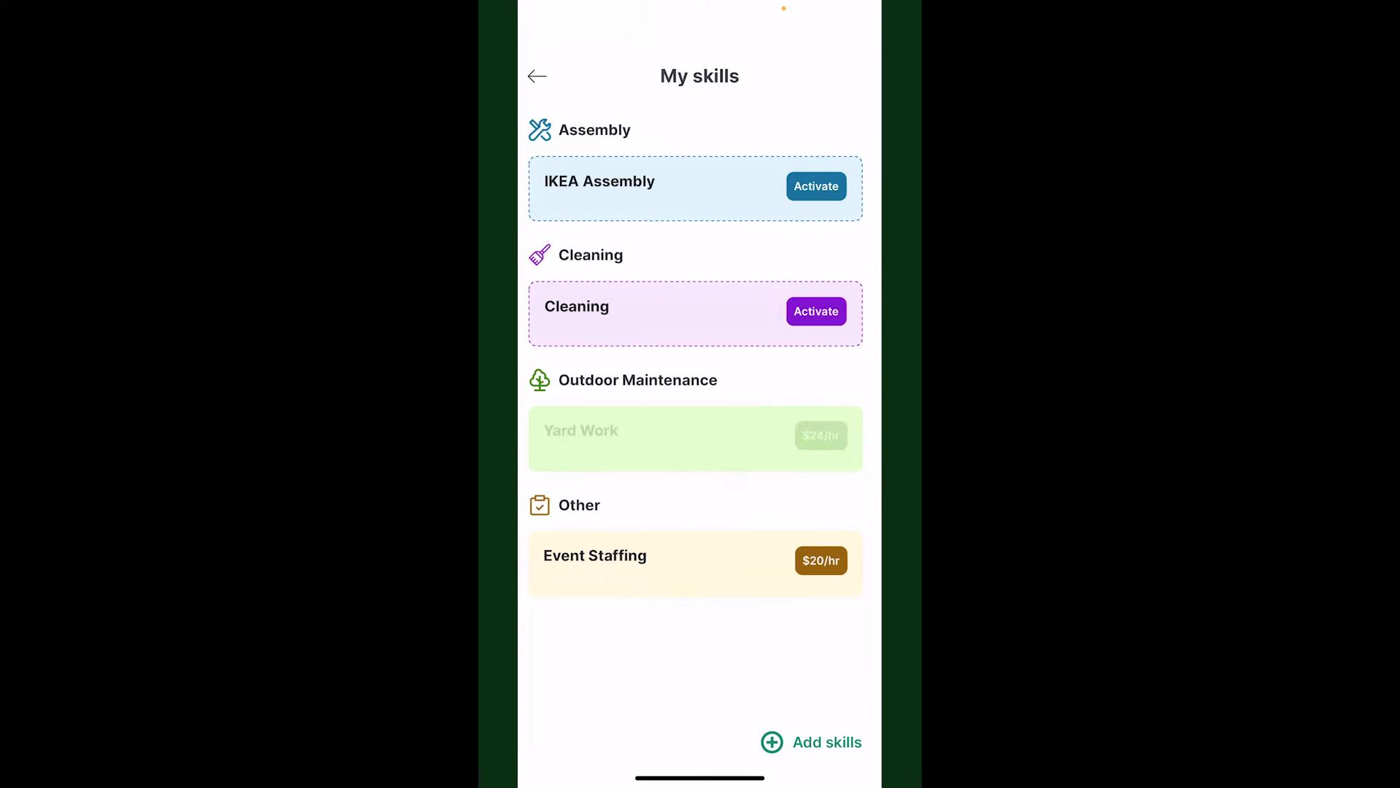
scroll(700, 438, down, 3)
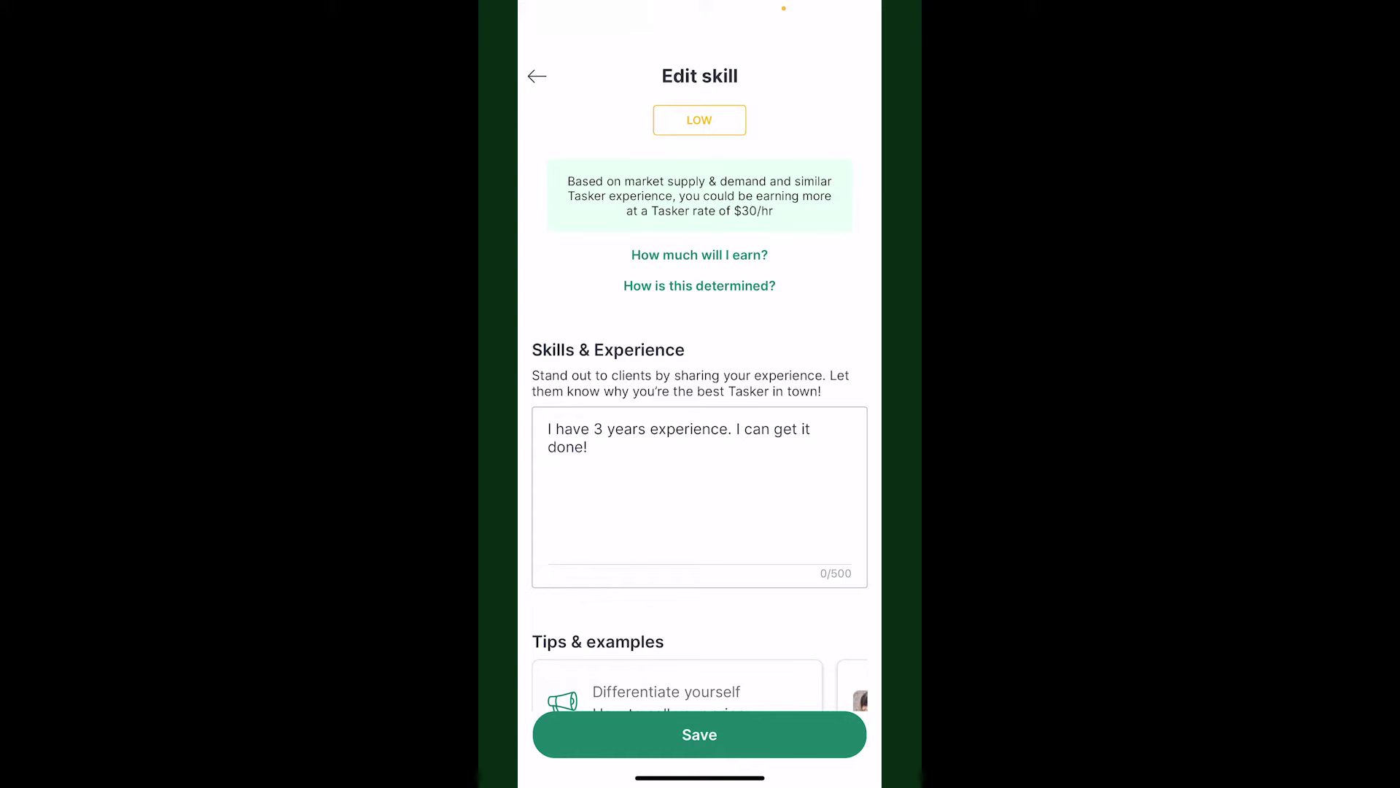
Begin rewriting the Yard Work experience blurb by erasing the old text
click(589, 446)
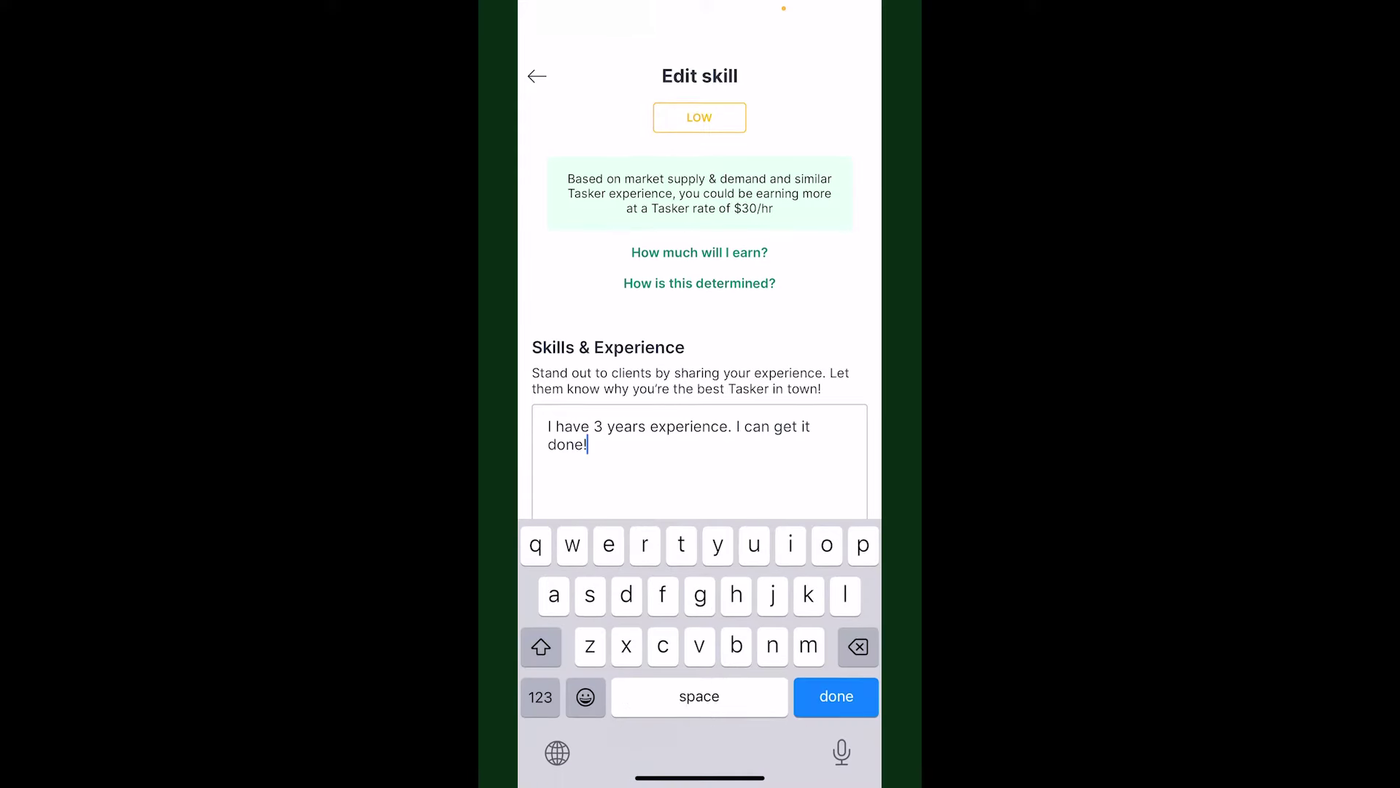
key(BackSpace)
key(BackSpace)
key(BackSpace)
key(BackSpace)
key(BackSpace)
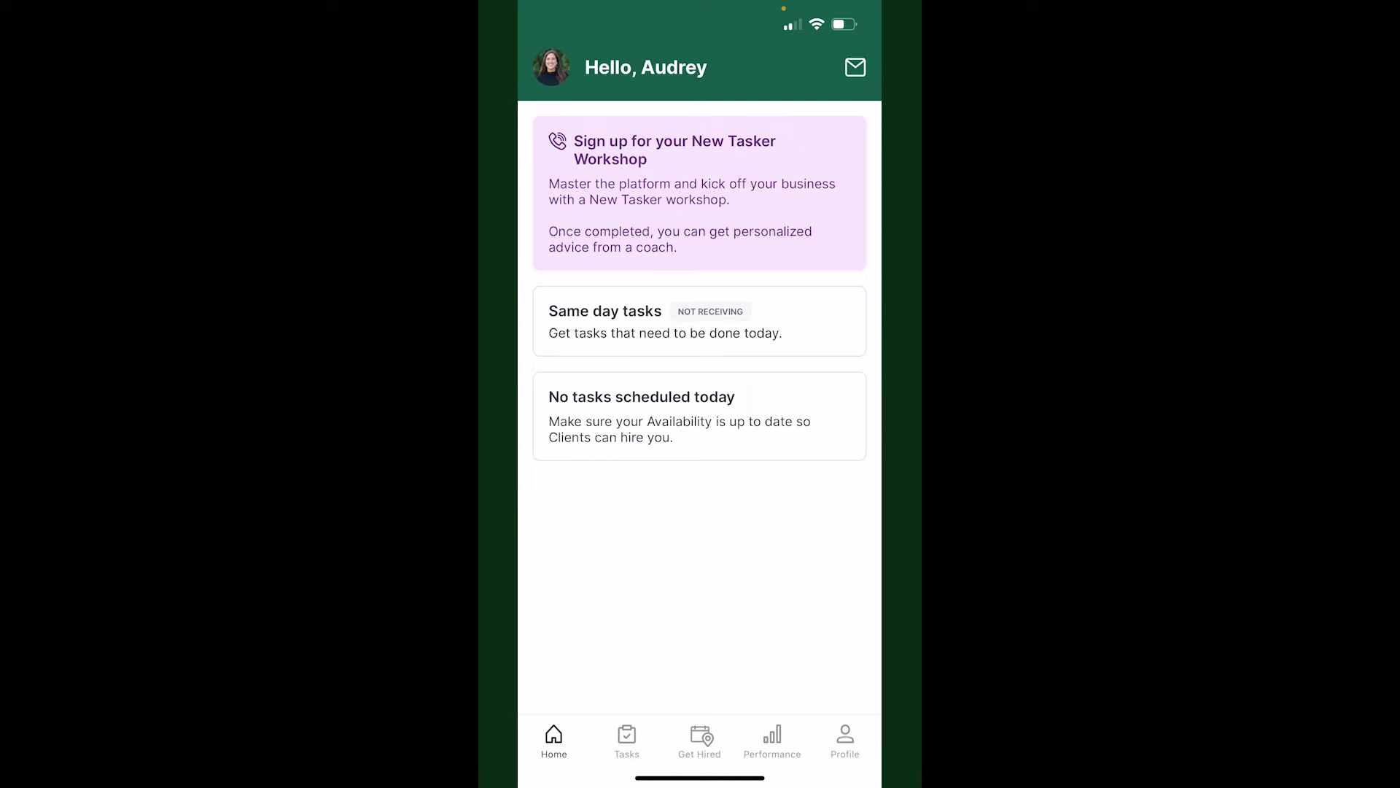
click(844, 741)
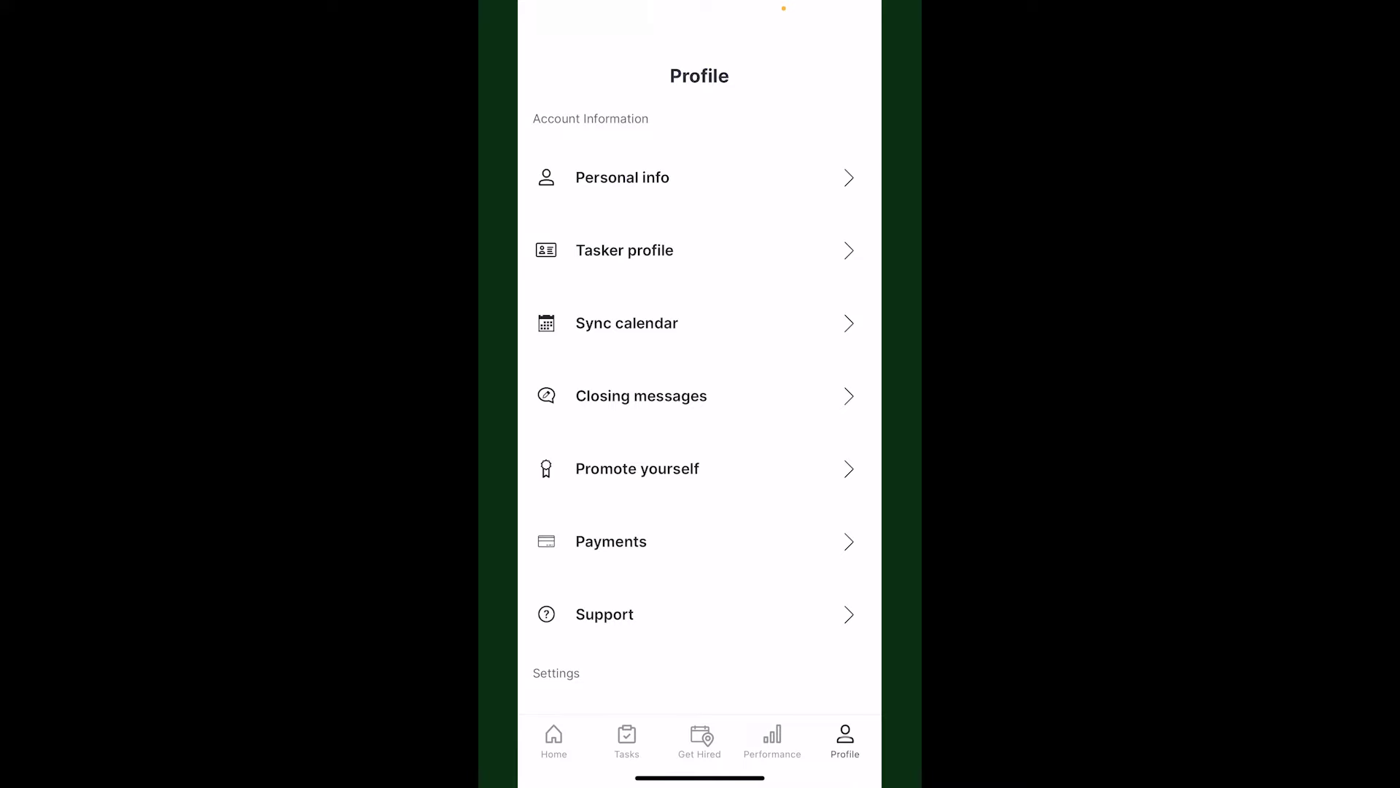
click(625, 249)
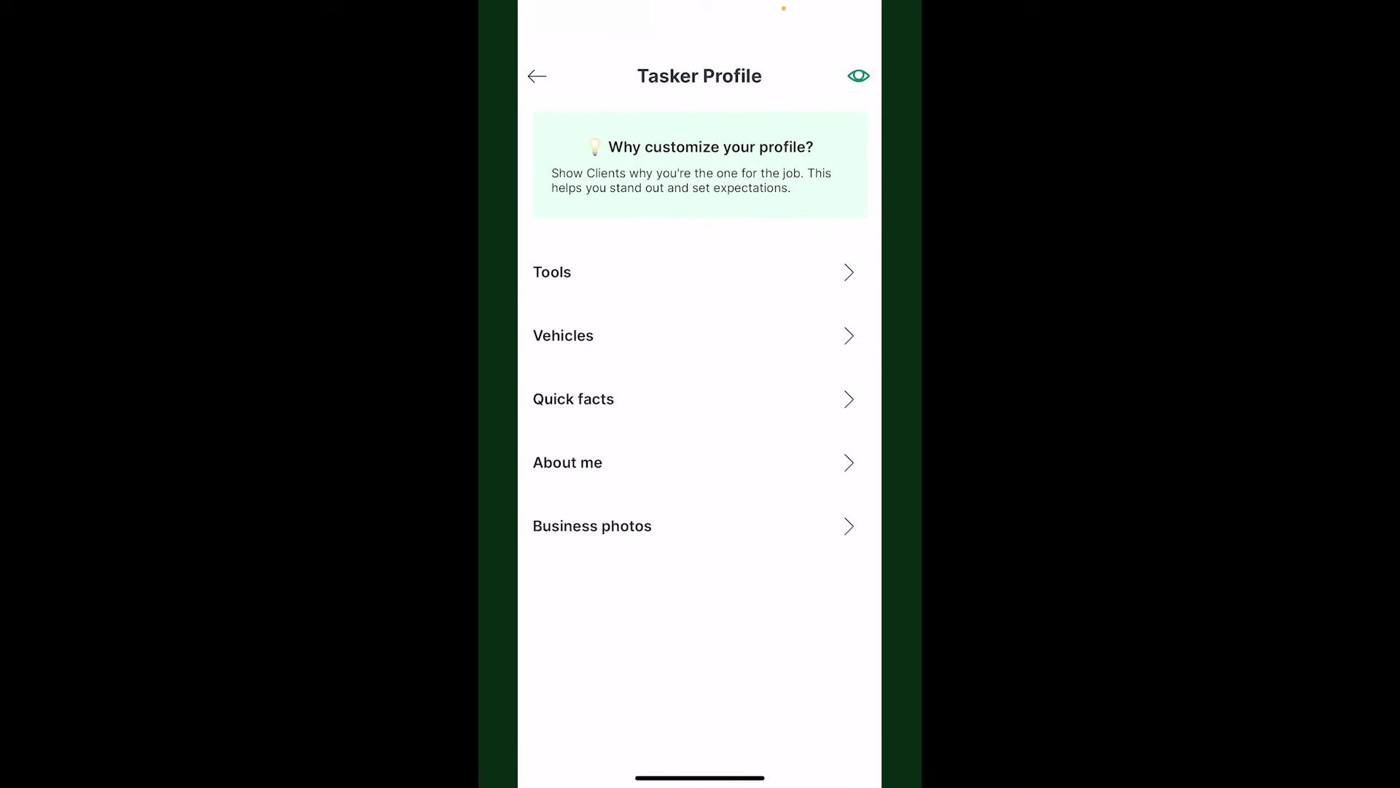
click(592, 526)
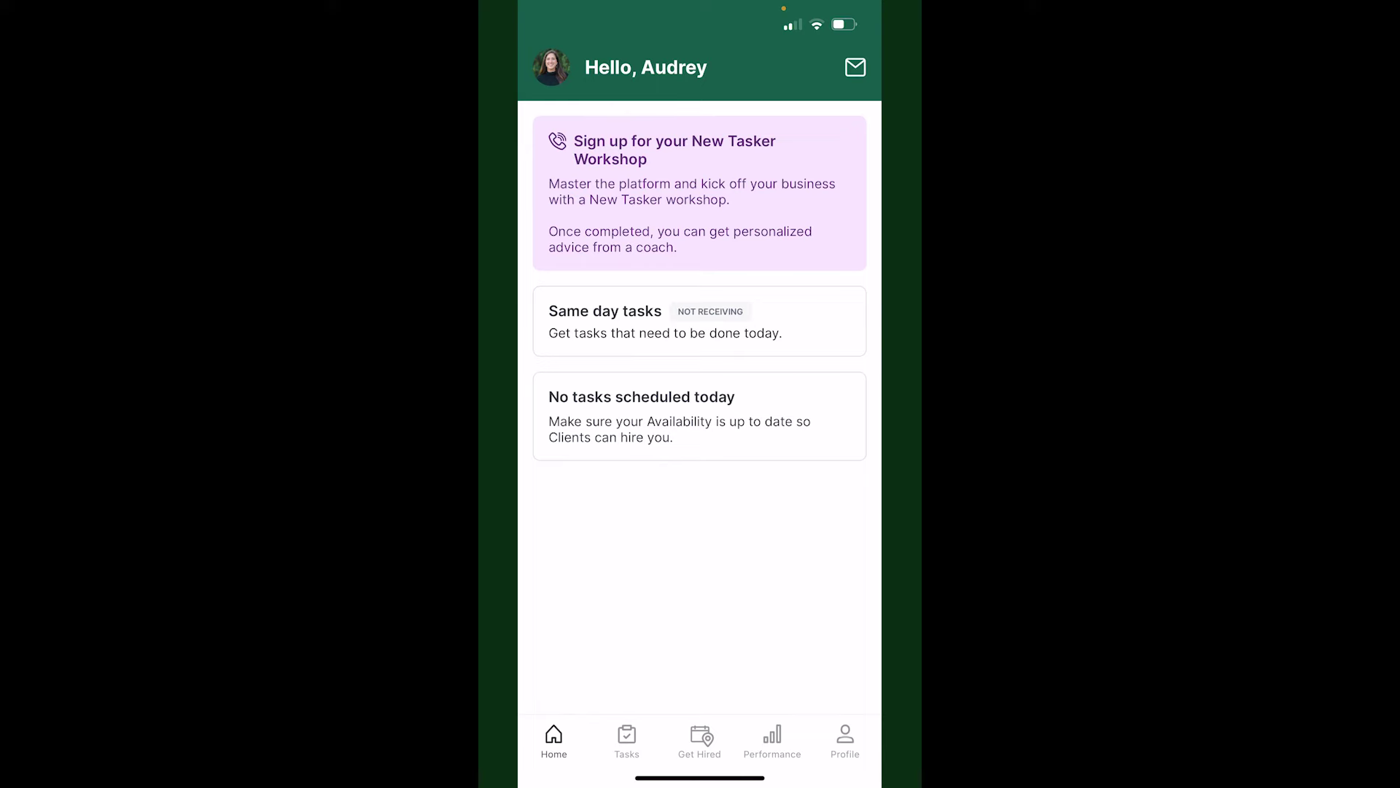
Review the Yard Work skill's gardening description via Performance > See skills
click(845, 738)
click(772, 739)
scroll(699, 406, up, 1)
scroll(698, 406, down, 1)
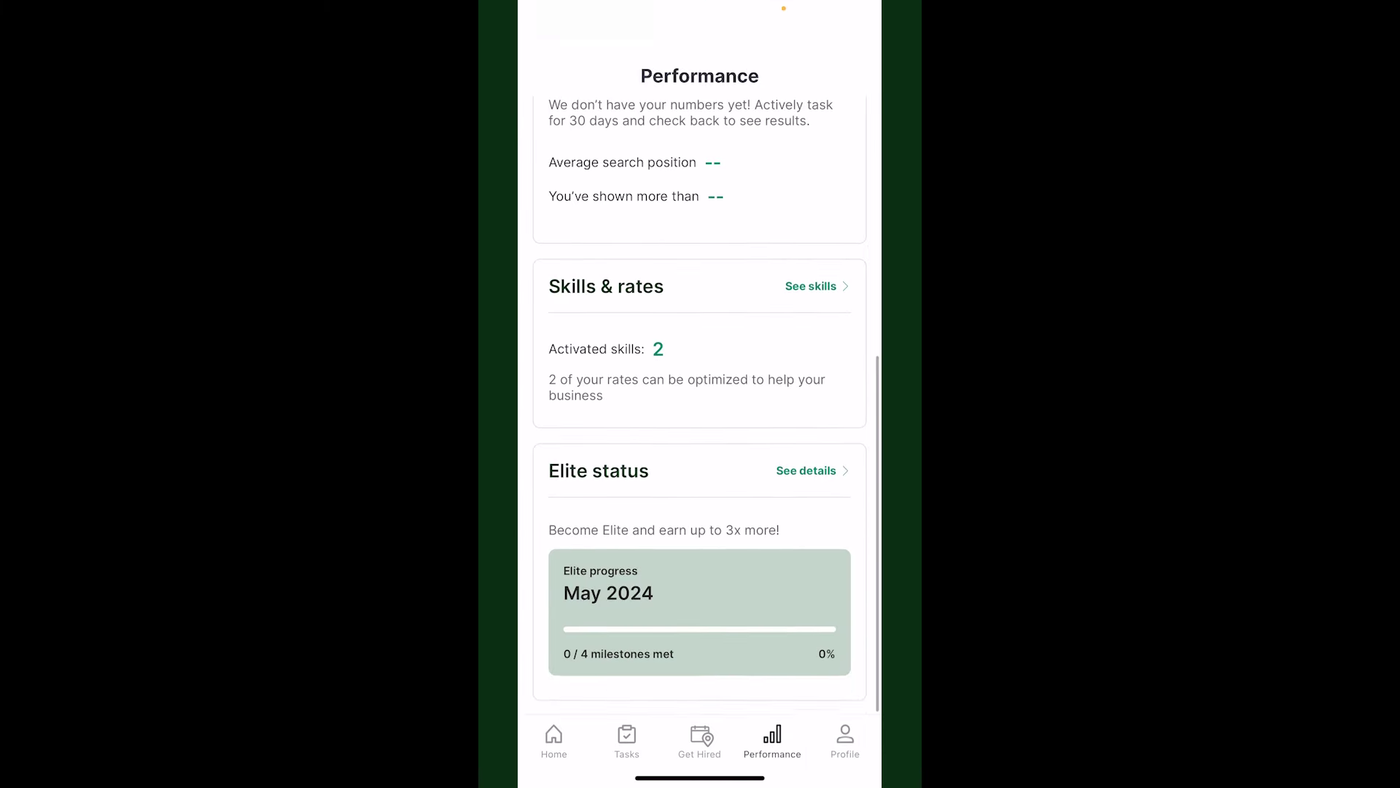
click(699, 351)
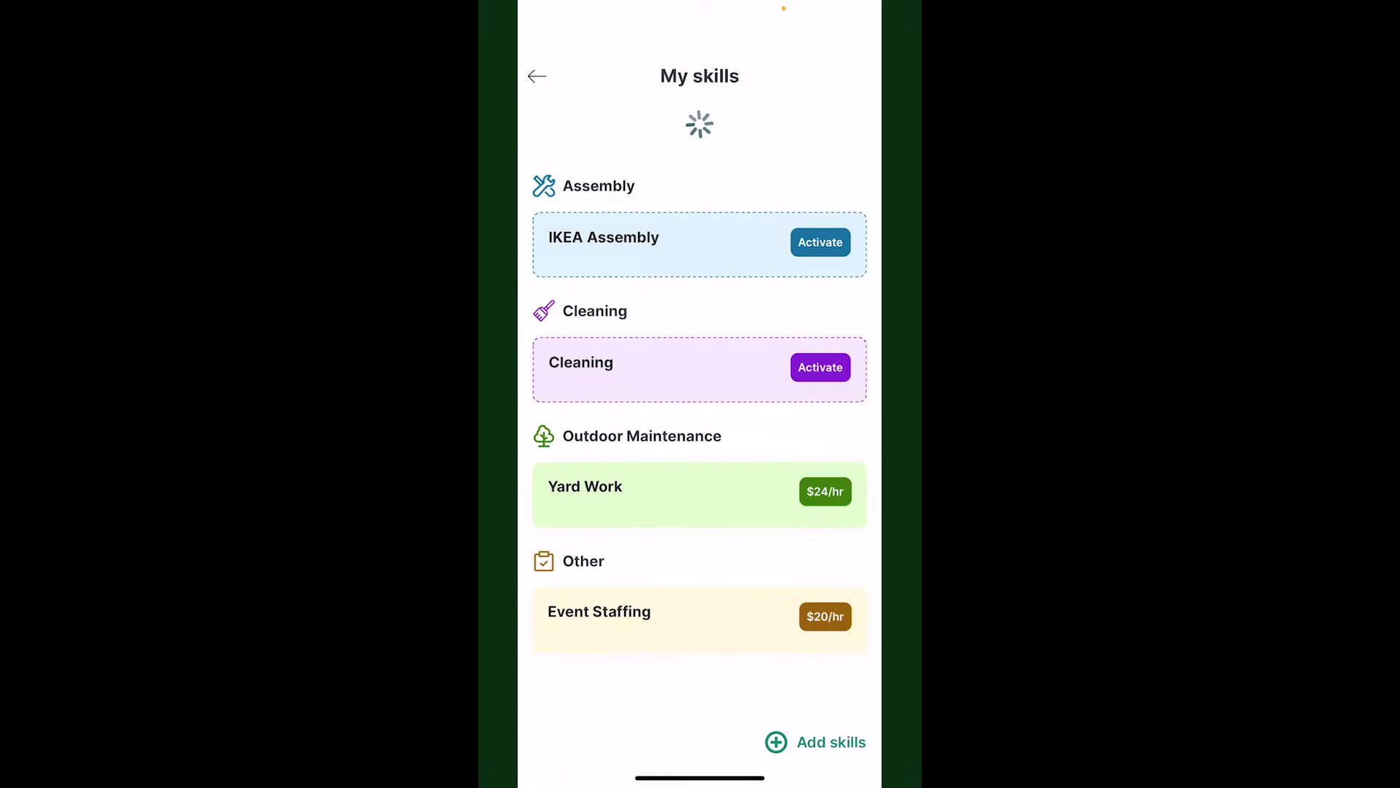
click(613, 493)
scroll(699, 410, down, 3)
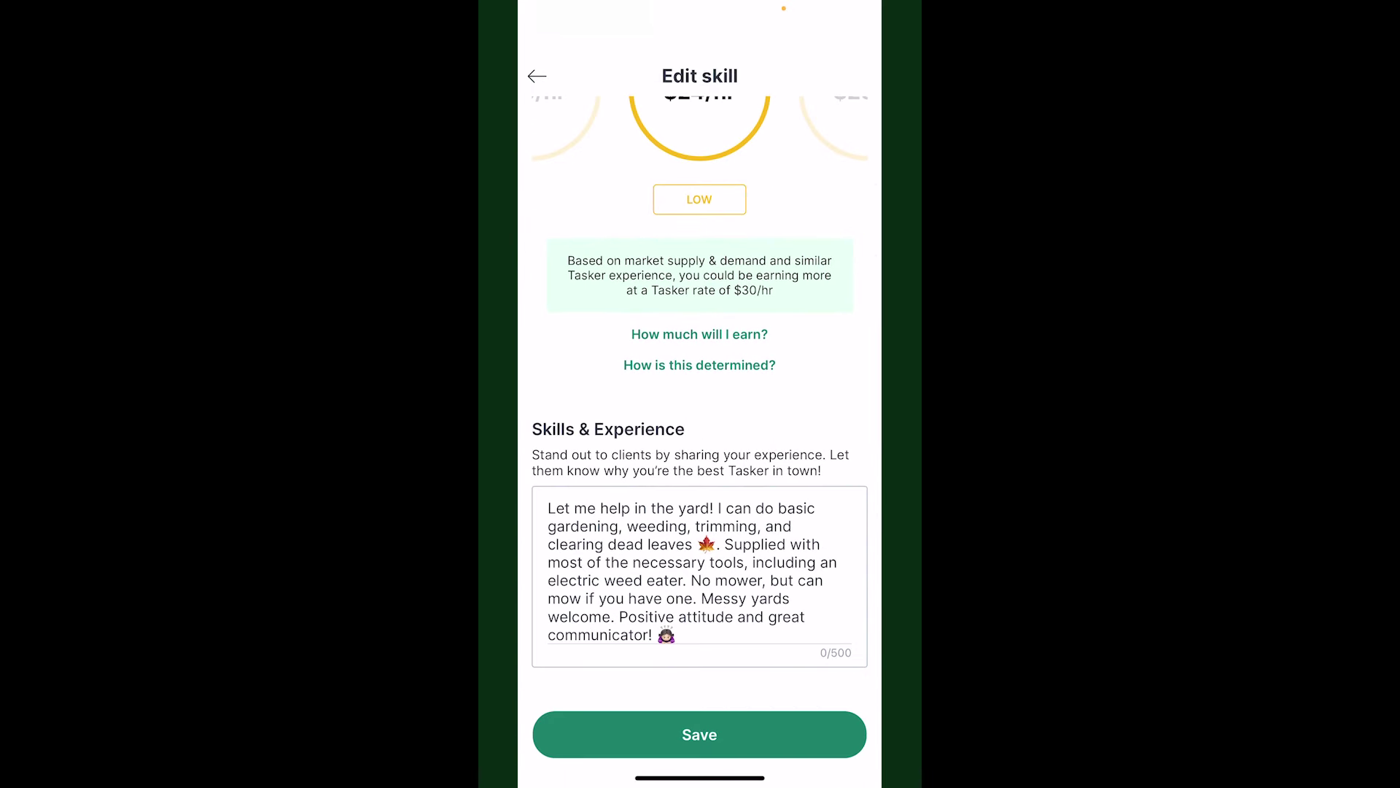
Back out of the Yard Work skill to the performance overview
click(537, 76)
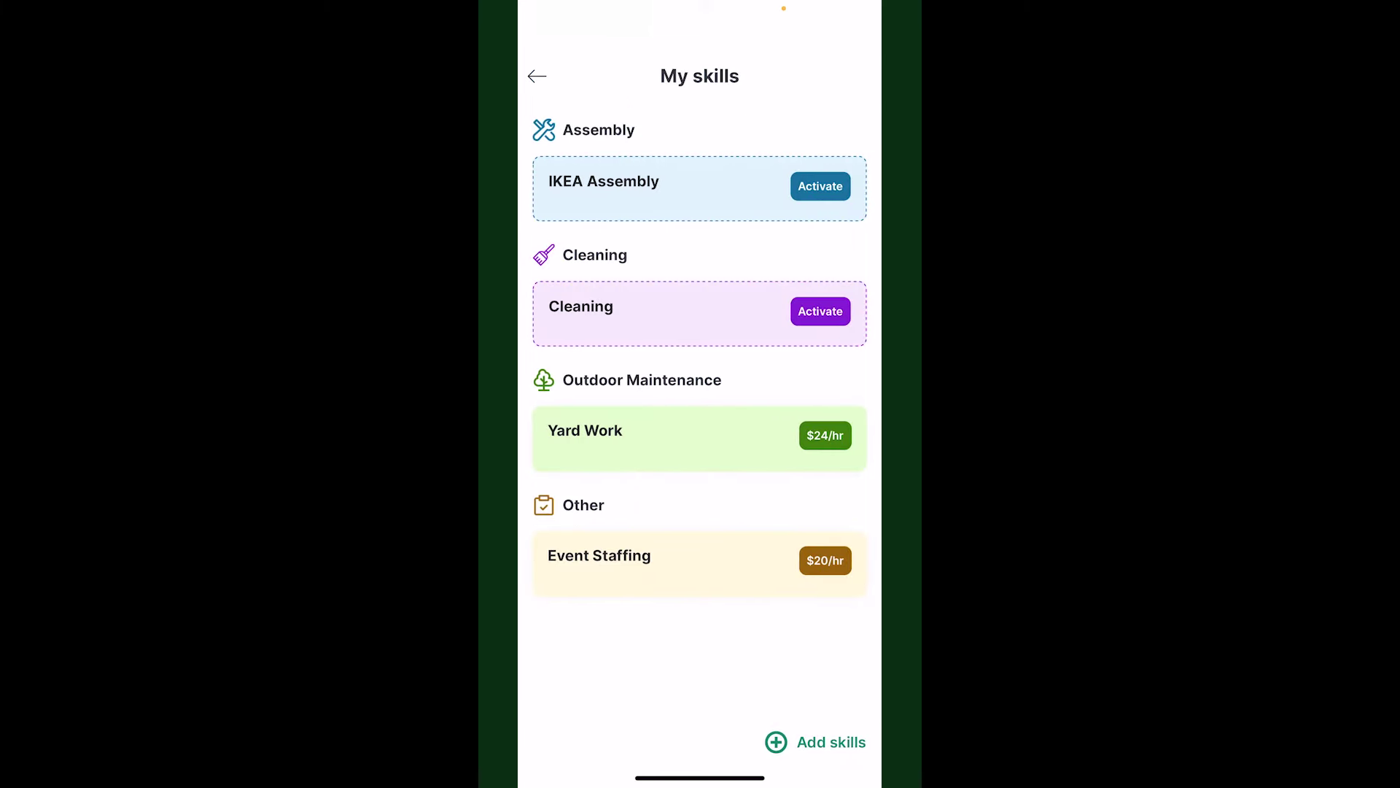
click(536, 75)
View the Business Photos page under Tasker profile
click(843, 744)
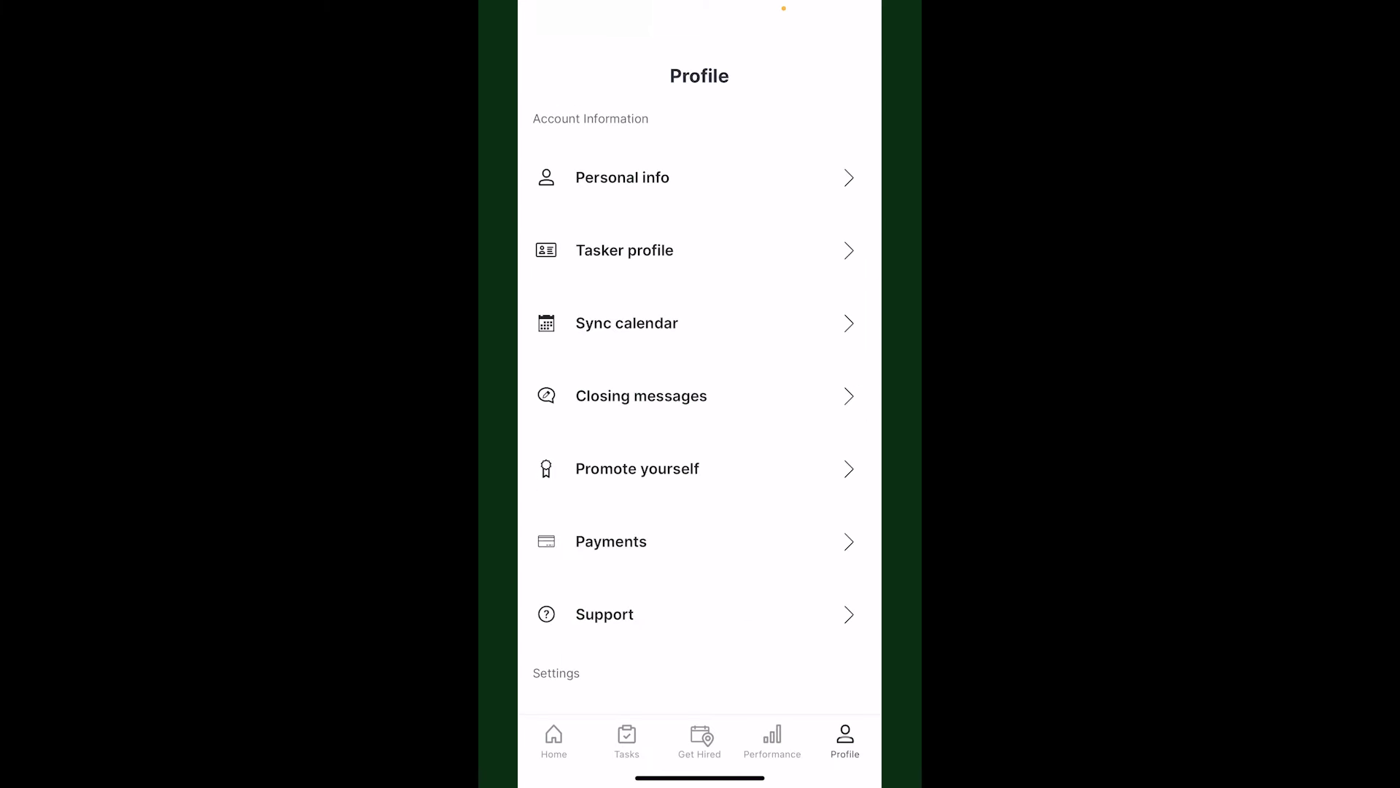
click(625, 250)
click(593, 525)
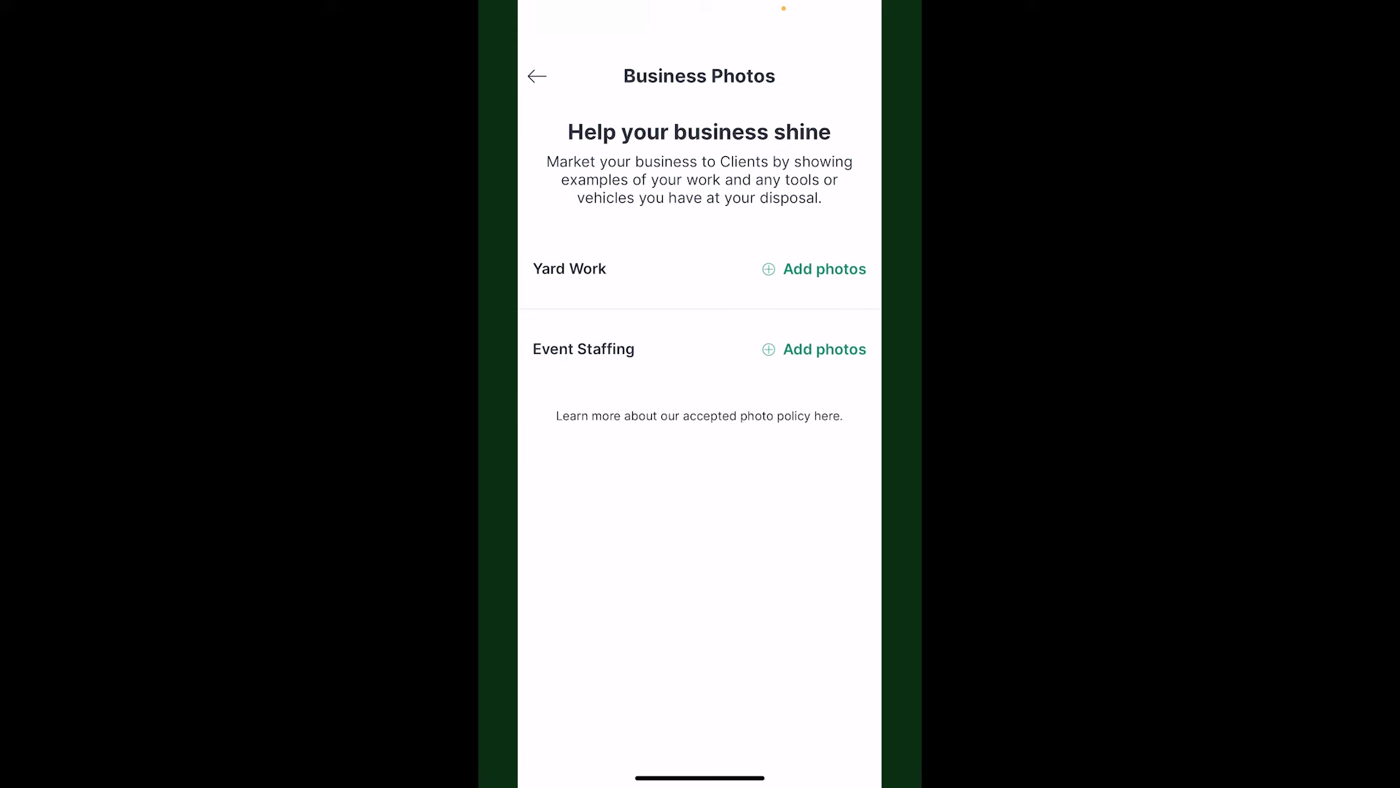
Return to profile settings and show Promote Yourself with promo code and profile link
click(537, 75)
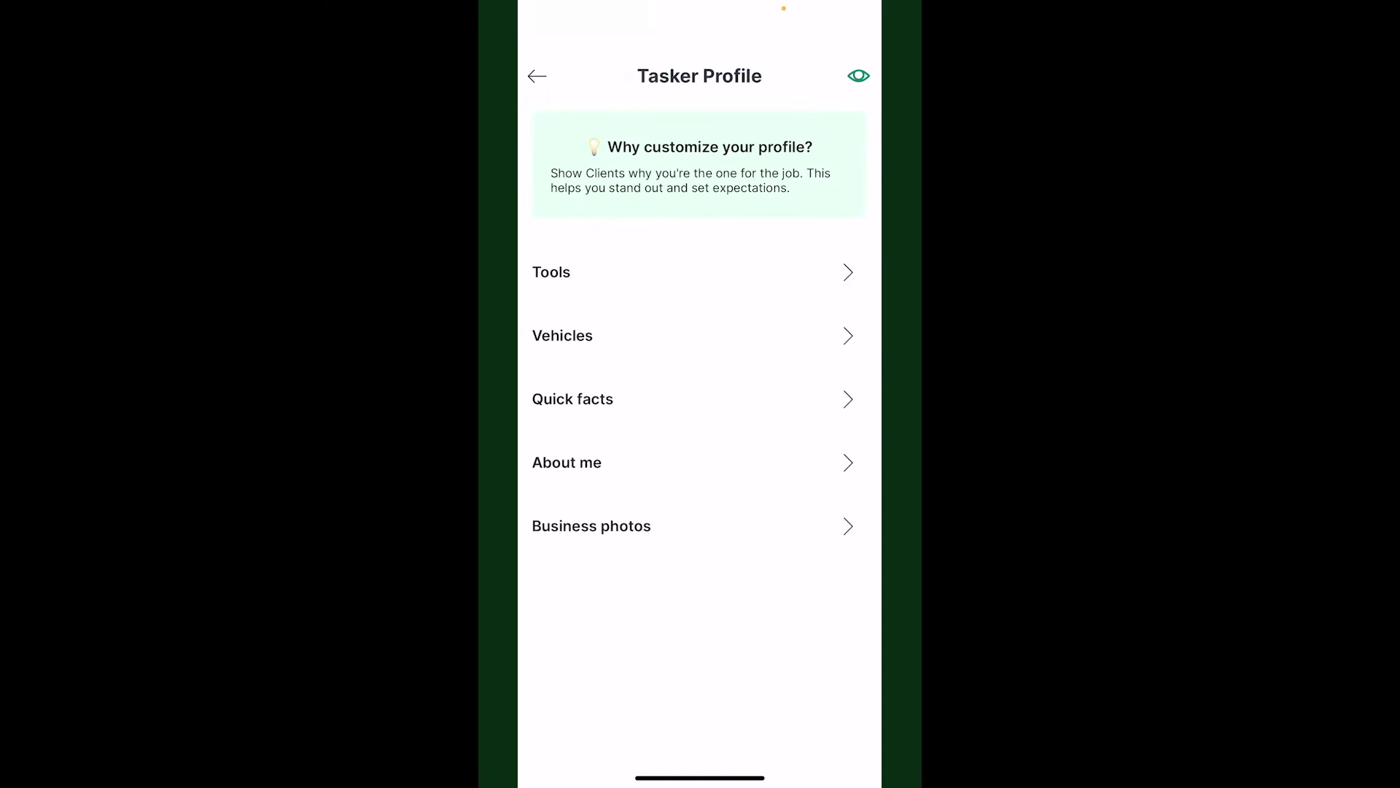
click(536, 76)
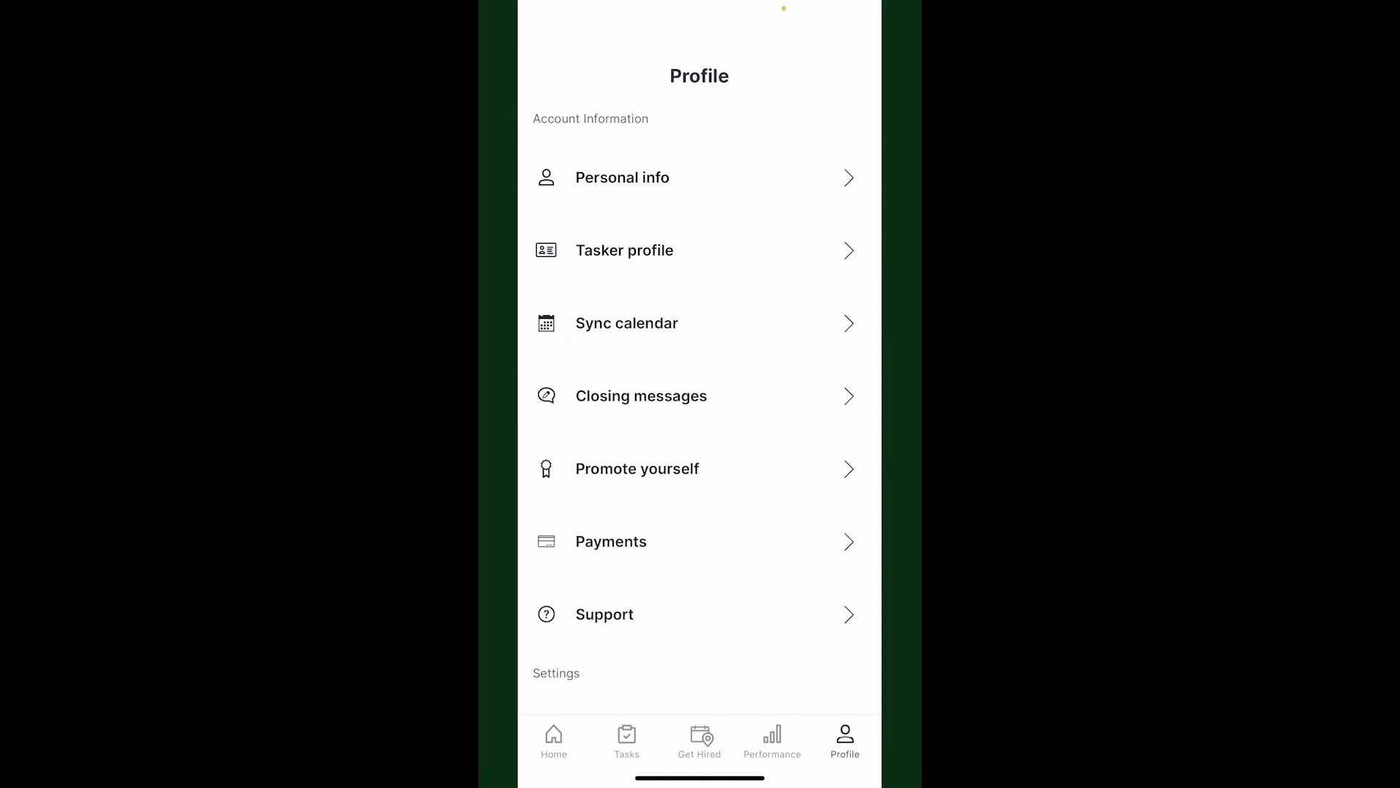
click(638, 468)
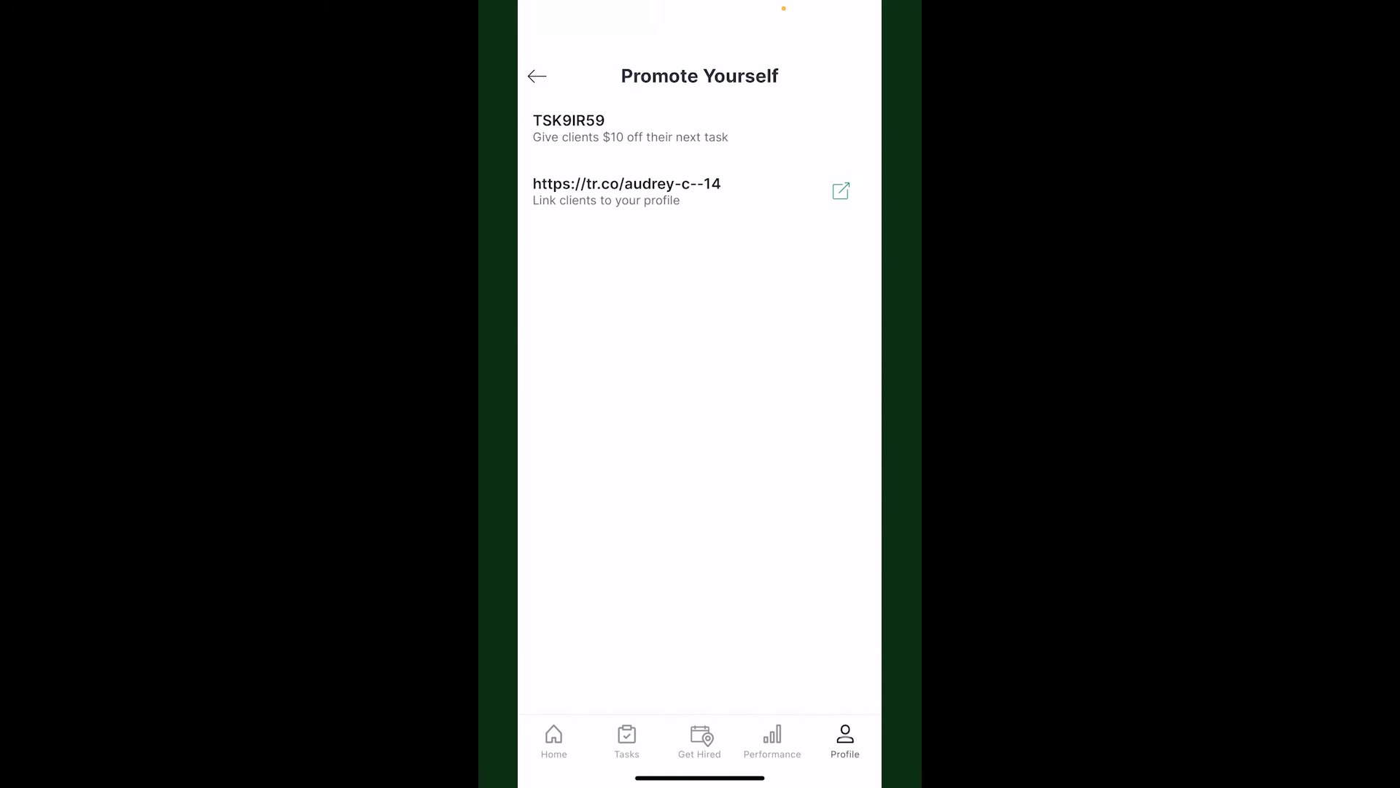